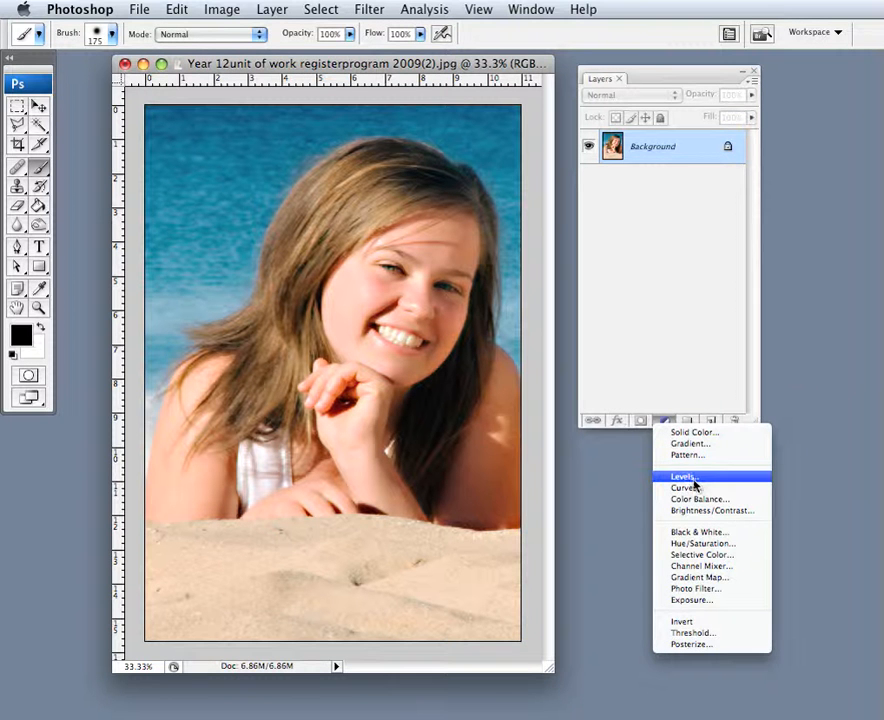
- Add a Levels adjustment layer above the photo with the RGB midtone input level set to 0.50
left_click(694, 478)
left_click_drag(617, 401, 617, 418)
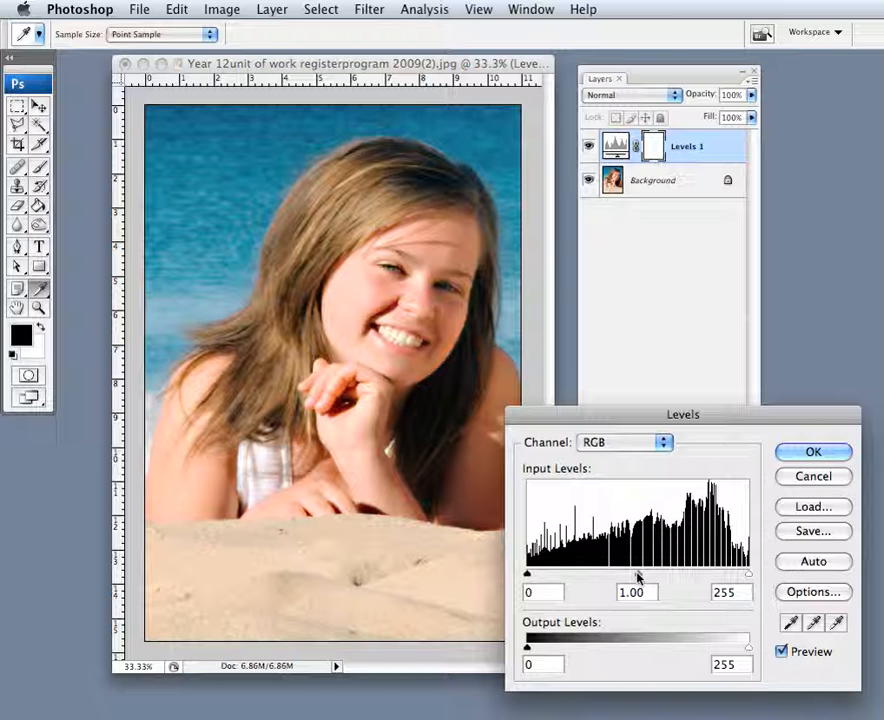
left_click_drag(638, 577, 690, 575)
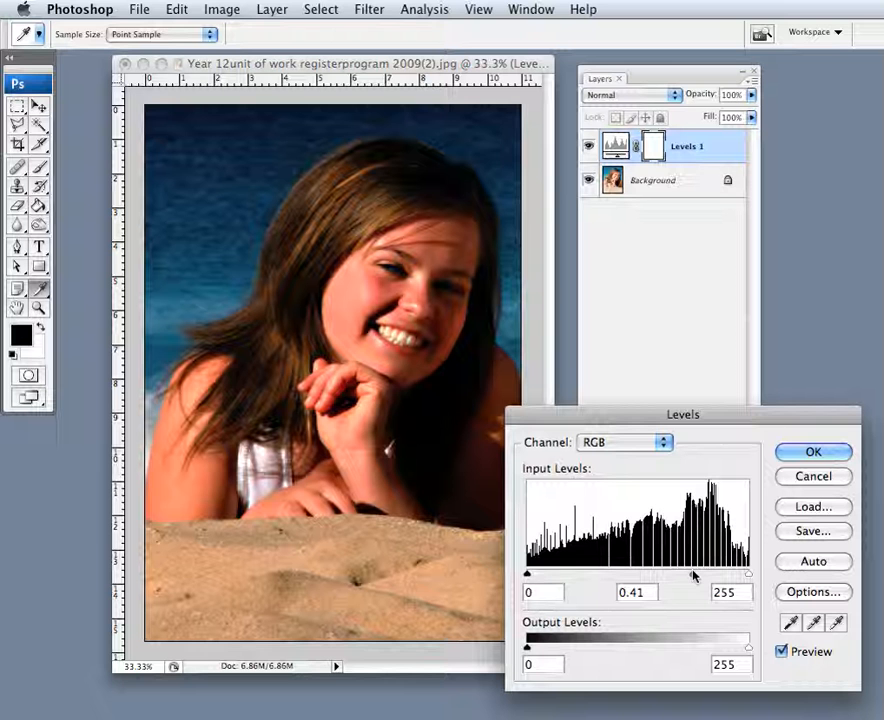
left_click_drag(690, 576, 683, 576)
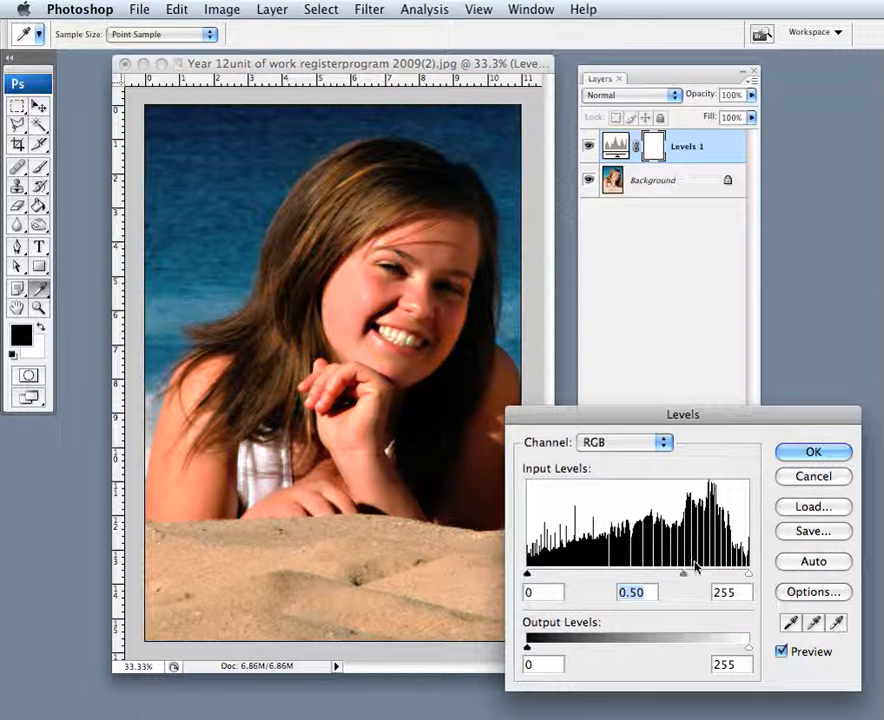
left_click(810, 457)
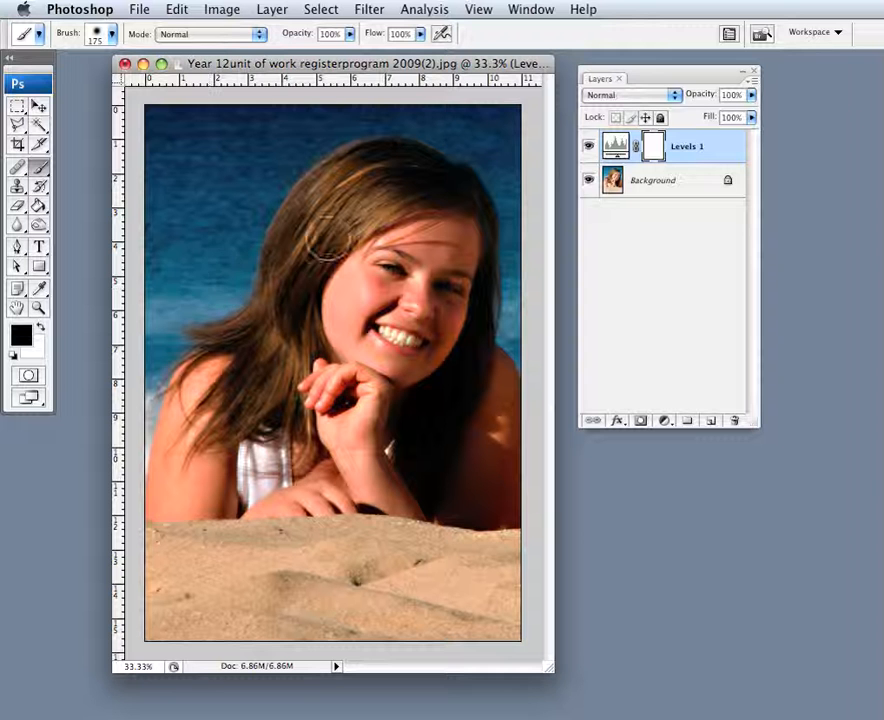
- Paint black on the Levels layer mask over the girl's face and hair with a 700 px brush at 100% opacity
left_click(655, 150)
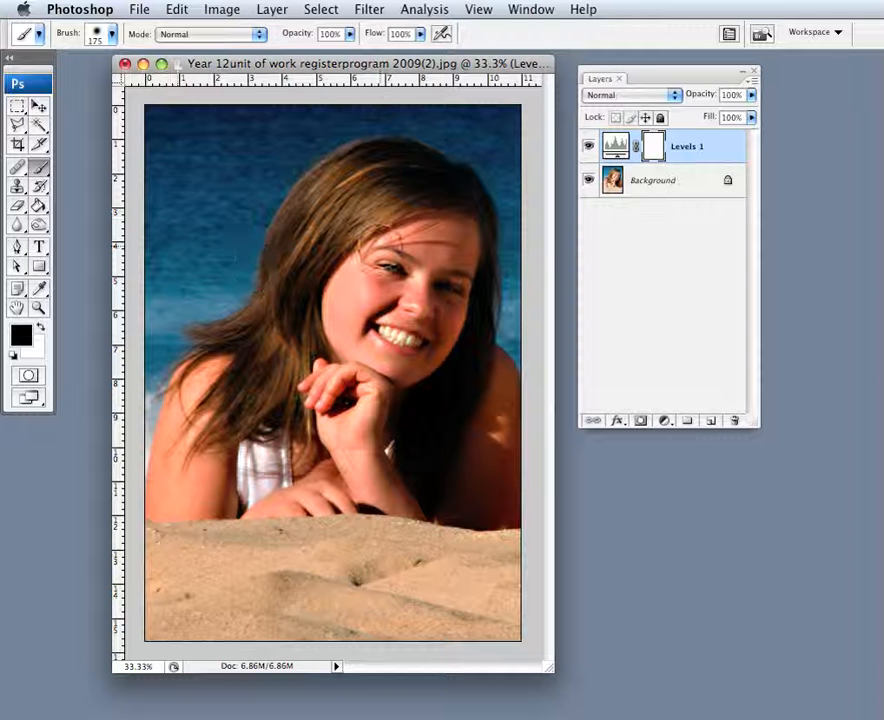
key("bracketright")
key("bracketright")
key("bracketright")
key("bracketright")
key("bracketright")
key("bracketright")
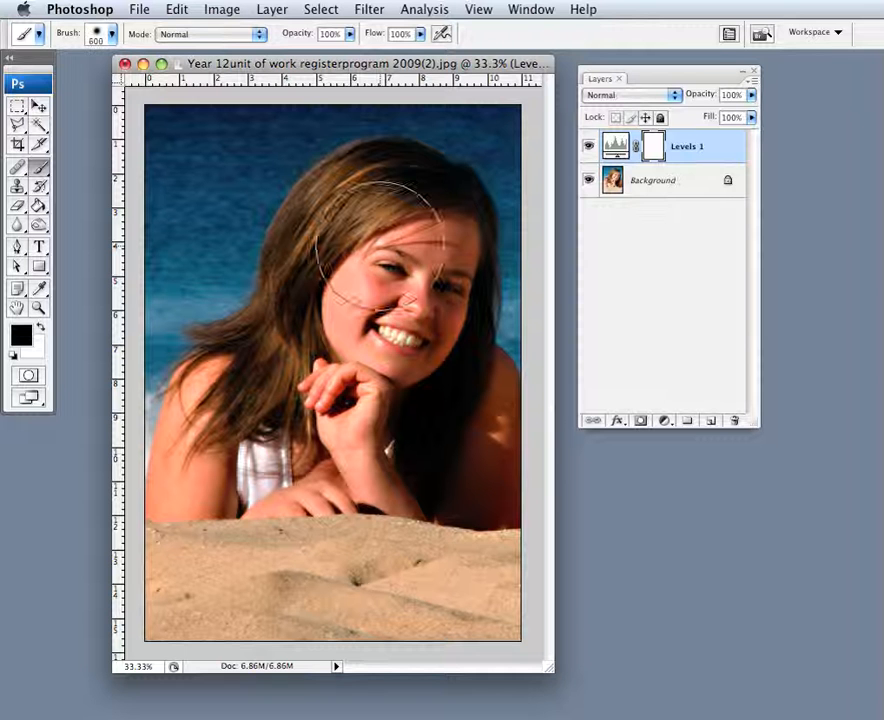
key("bracketright")
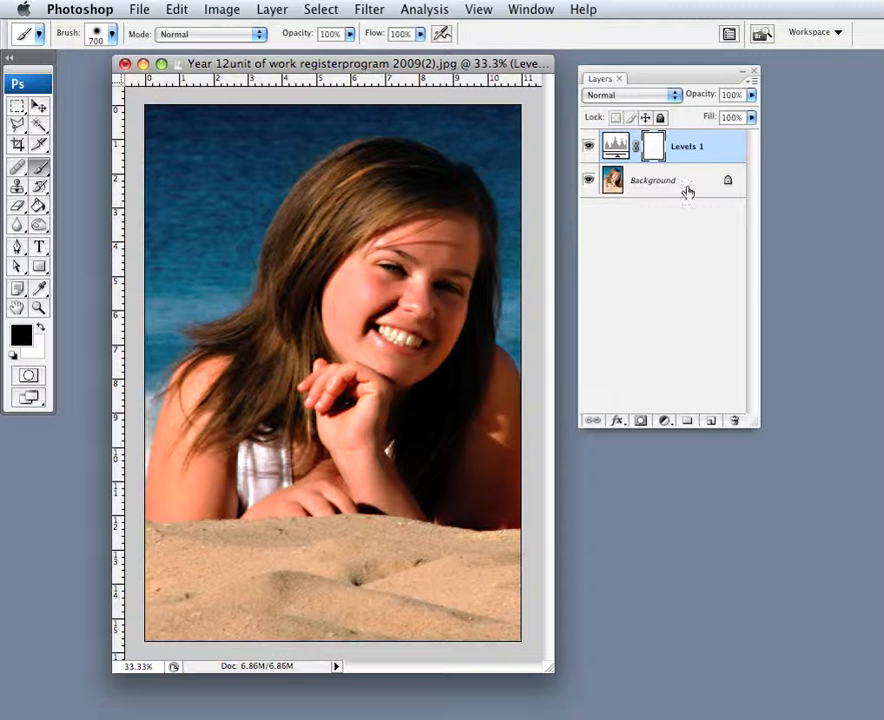
mouse_move(402, 227)
left_mouse_down()
mouse_move(343, 297)
mouse_move(336, 353)
left_mouse_up()
mouse_move(337, 277)
left_mouse_down()
mouse_move(354, 325)
mouse_move(337, 392)
mouse_move(264, 437)
mouse_move(327, 410)
mouse_move(369, 408)
mouse_move(419, 422)
mouse_move(382, 368)
mouse_move(367, 315)
mouse_move(405, 225)
left_mouse_up()
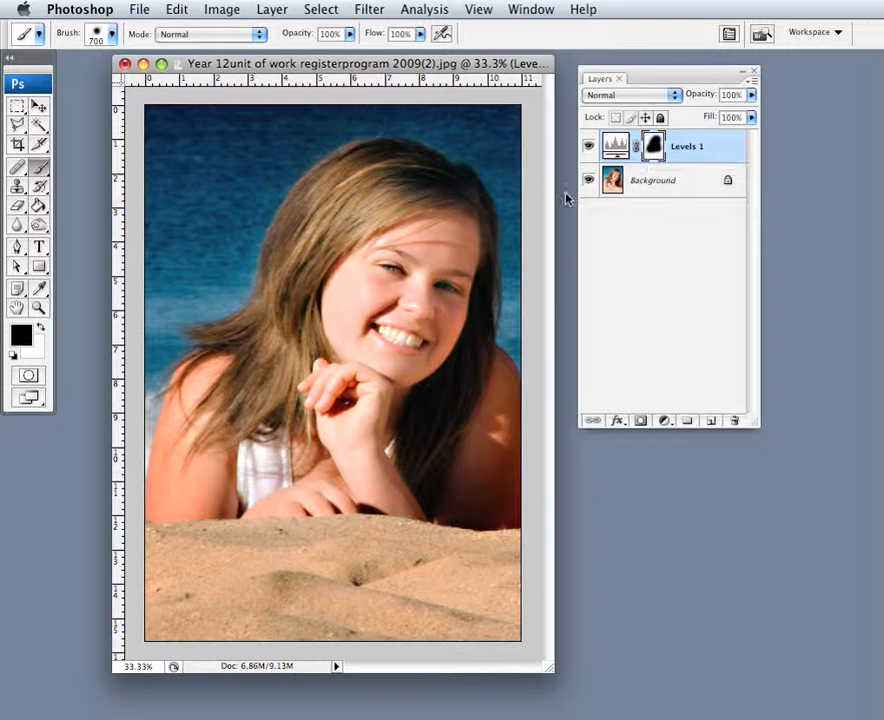
- Reduce the brush size, down to 200 px, and paint the remaining parts of the girl's hair and arms black on the mask
key("bracketleft")
key("bracketleft")
key("bracketleft")
key("bracketleft")
key("bracketleft")
key("bracketleft")
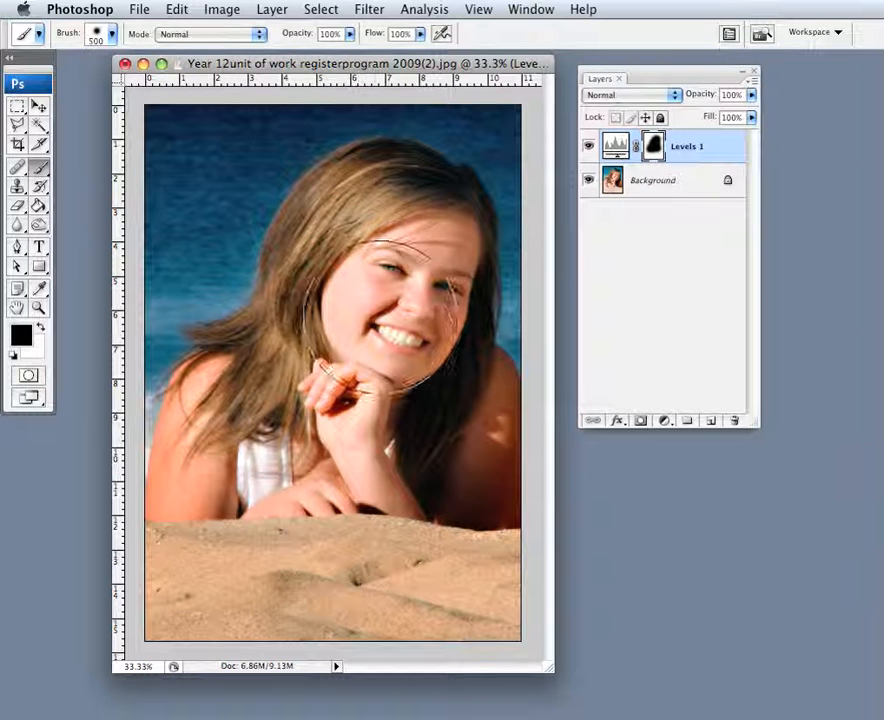
mouse_move(476, 394)
left_mouse_down()
mouse_move(478, 501)
mouse_move(411, 490)
mouse_move(471, 495)
mouse_move(490, 456)
mouse_move(489, 428)
mouse_move(475, 352)
mouse_move(463, 352)
mouse_move(469, 315)
mouse_move(435, 199)
mouse_move(411, 172)
mouse_move(378, 175)
left_mouse_up()
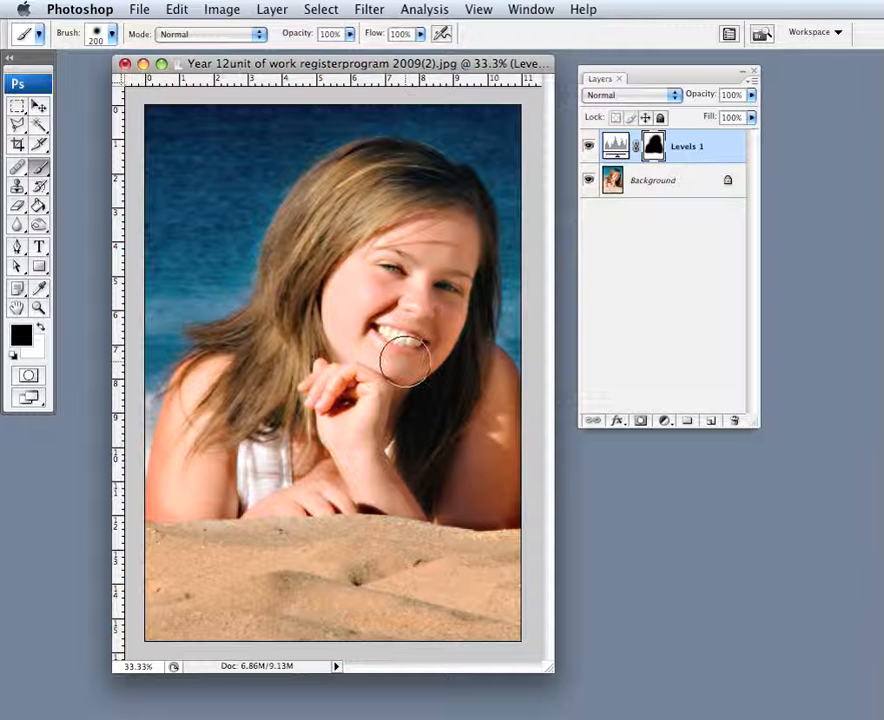
- Soften the mask's edge around the girl's hair by painting black with an 800 px brush at 30% opacity
key("bracketright")
key("bracketright")
key("bracketright")
key("bracketright")
key("bracketright")
key("bracketright")
key("bracketright")
key("bracketright")
key("bracketright")
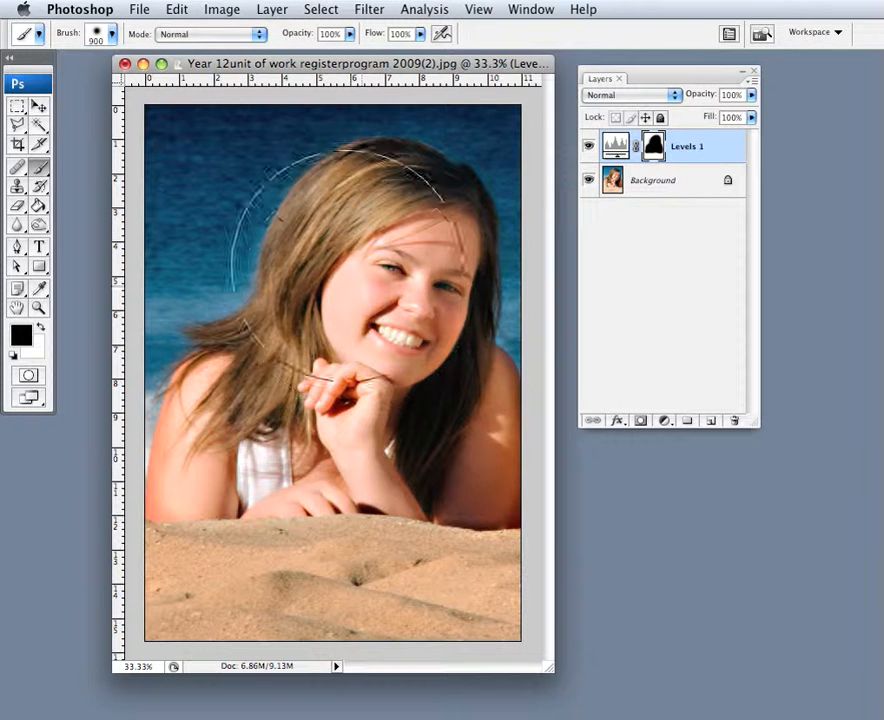
key("bracketleft")
key("bracketleft")
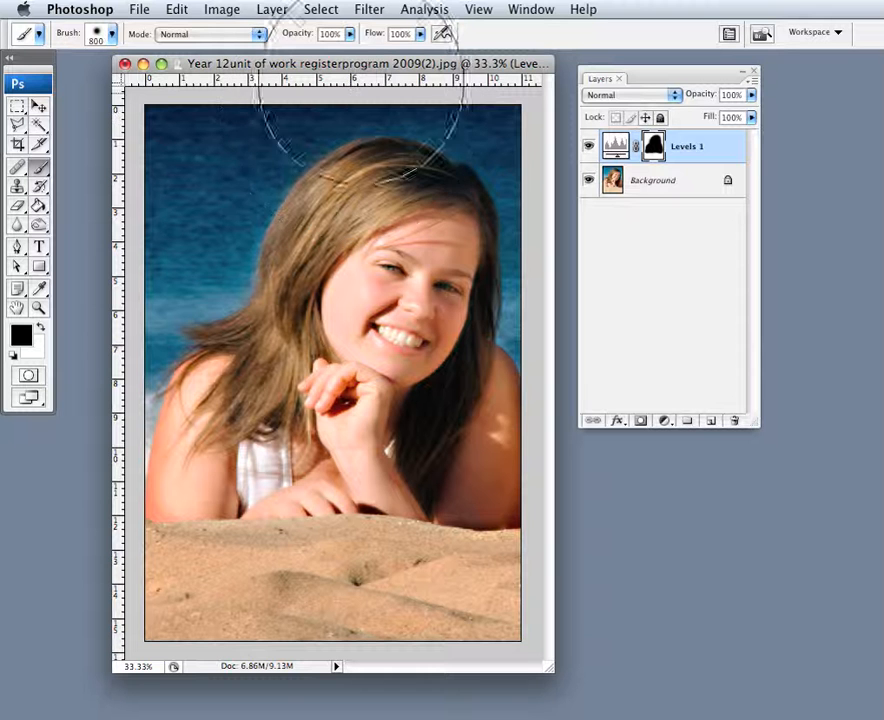
mouse_move(349, 35)
left_mouse_down()
mouse_move(352, 42)
mouse_move(277, 45)
mouse_move(300, 64)
left_mouse_up()
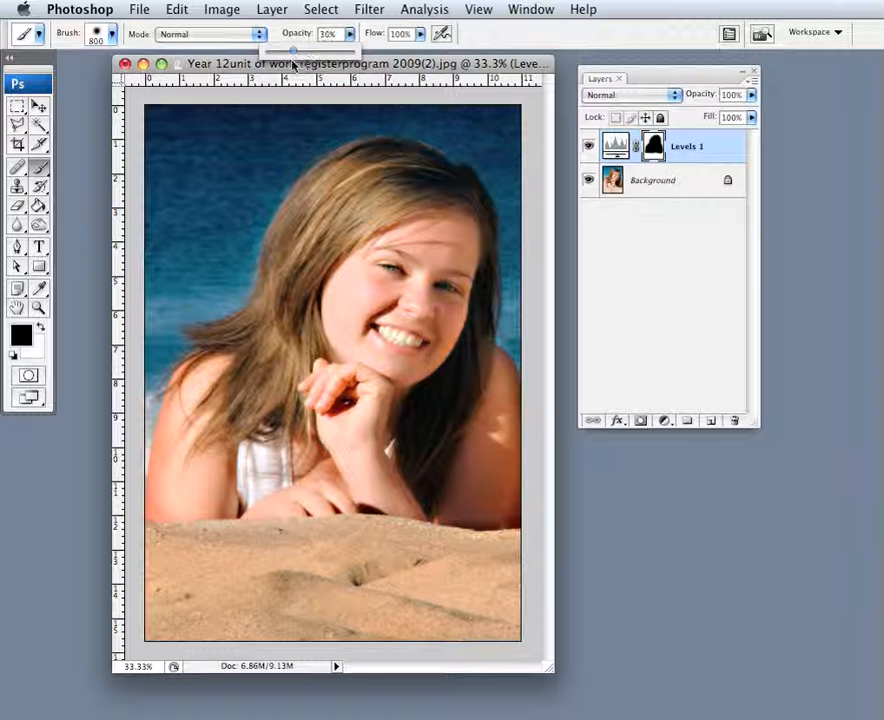
left_click(298, 241)
left_click(268, 250)
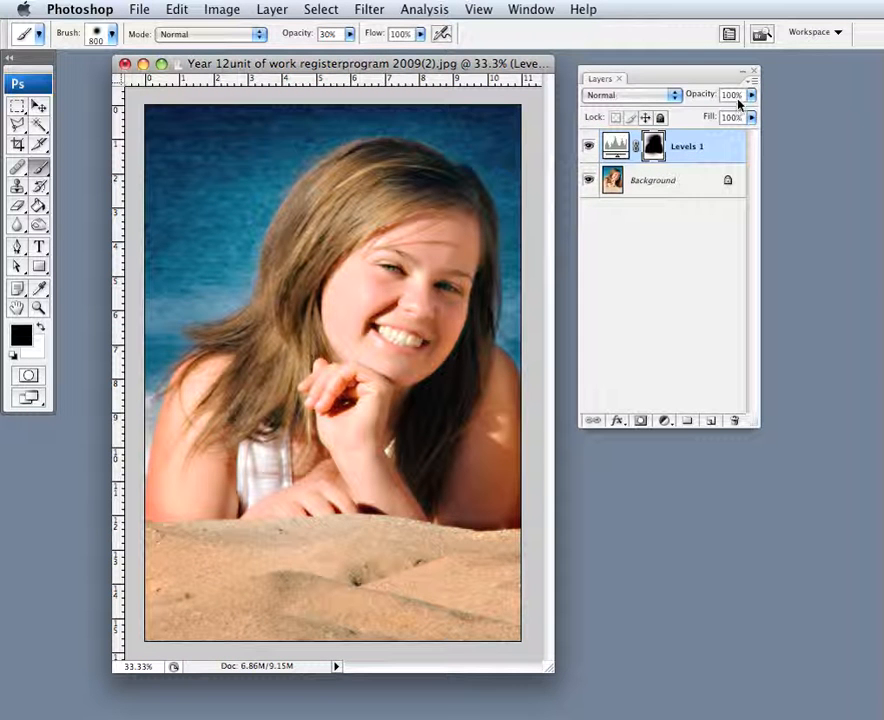
- Toggle the Levels layer's visibility off and on to compare the photo with and without the darkening
left_click(589, 147)
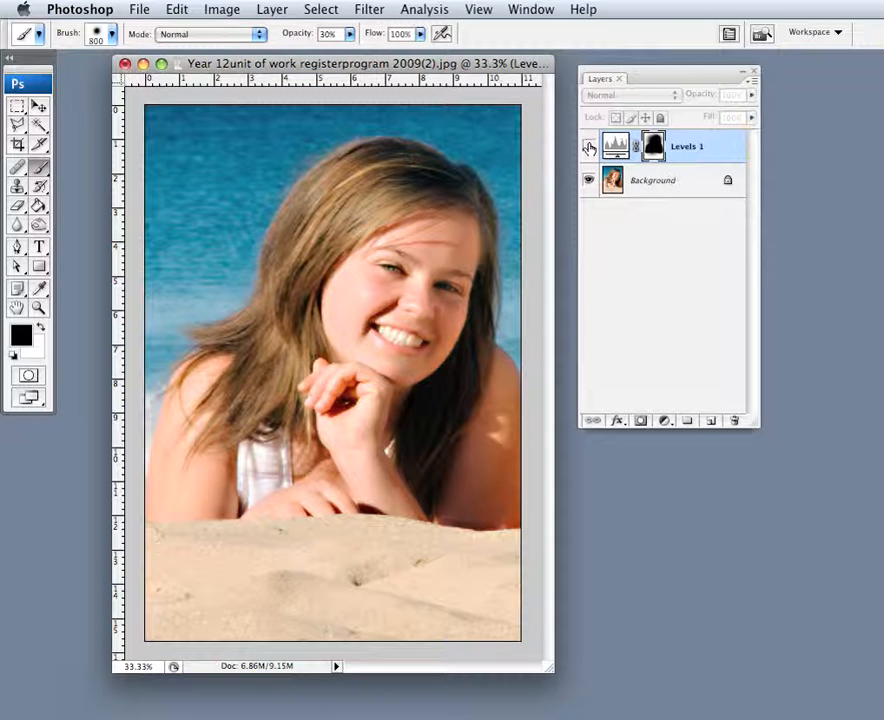
left_click(589, 147)
left_click(589, 147)
left_click(589, 147)
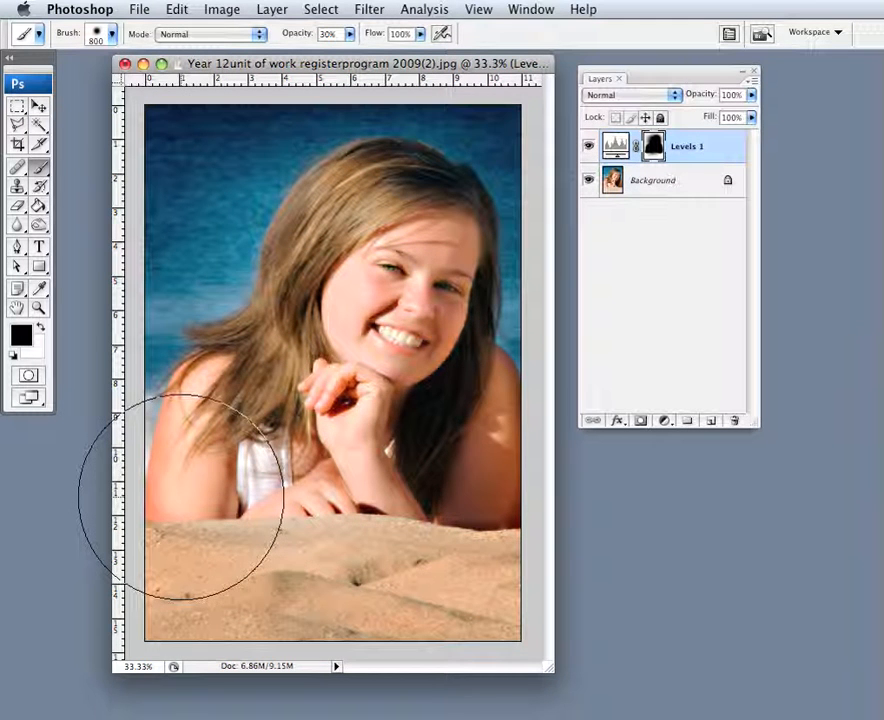
- Paint white on the mask along the girl's outer arm and shoulder at the photo's left edge with a 400 px brush at 30% opacity
key("bracketleft")
key("bracketleft")
key("bracketleft")
key("bracketleft")
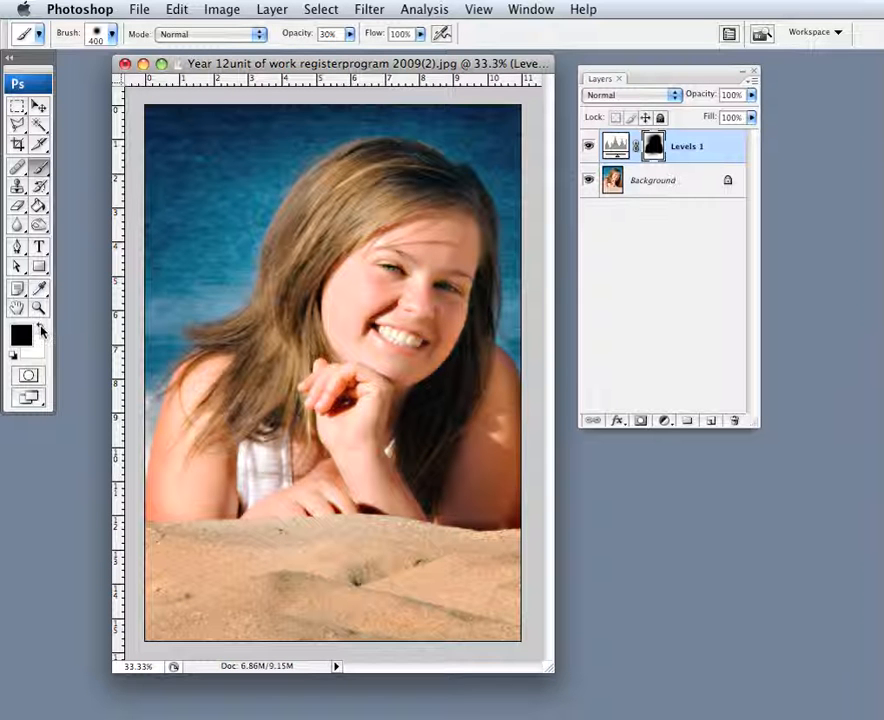
left_click(41, 326)
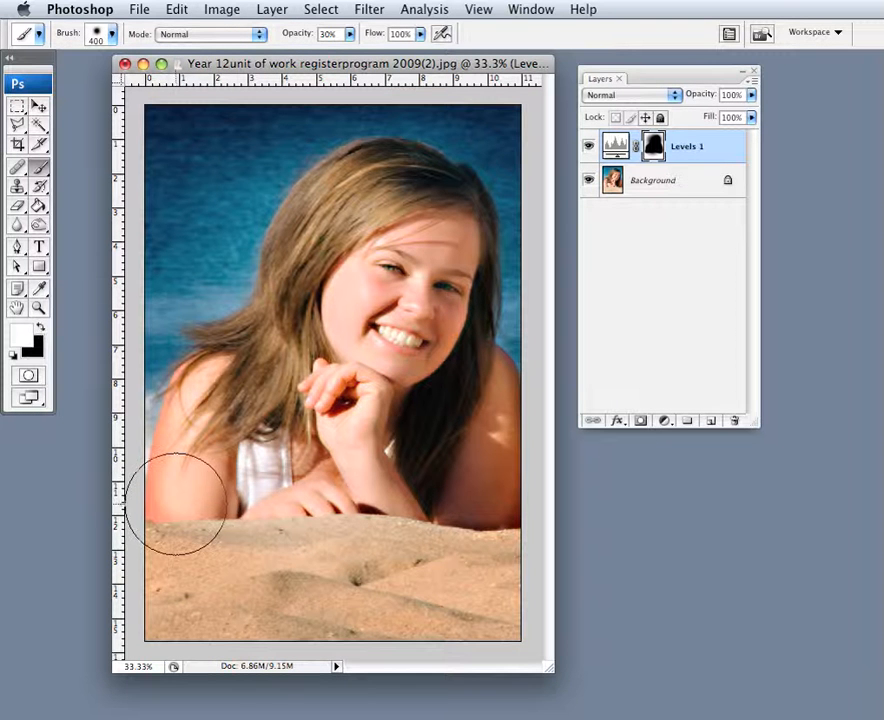
left_click_drag(177, 504, 163, 402)
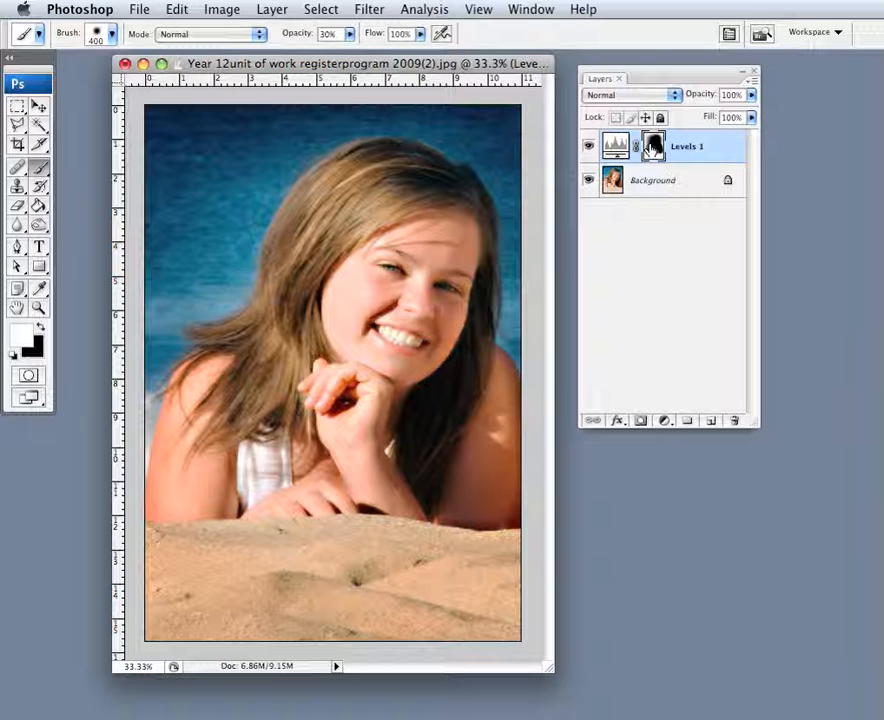
- Set the Levels layer's opacity to 70% and flatten the image
left_click(752, 95)
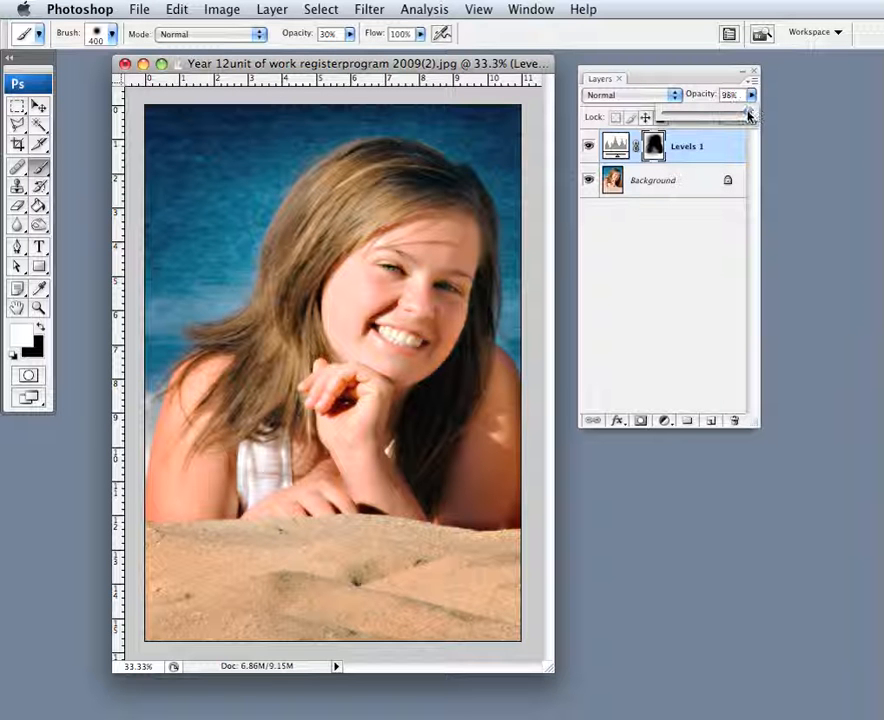
left_click_drag(746, 116, 727, 124)
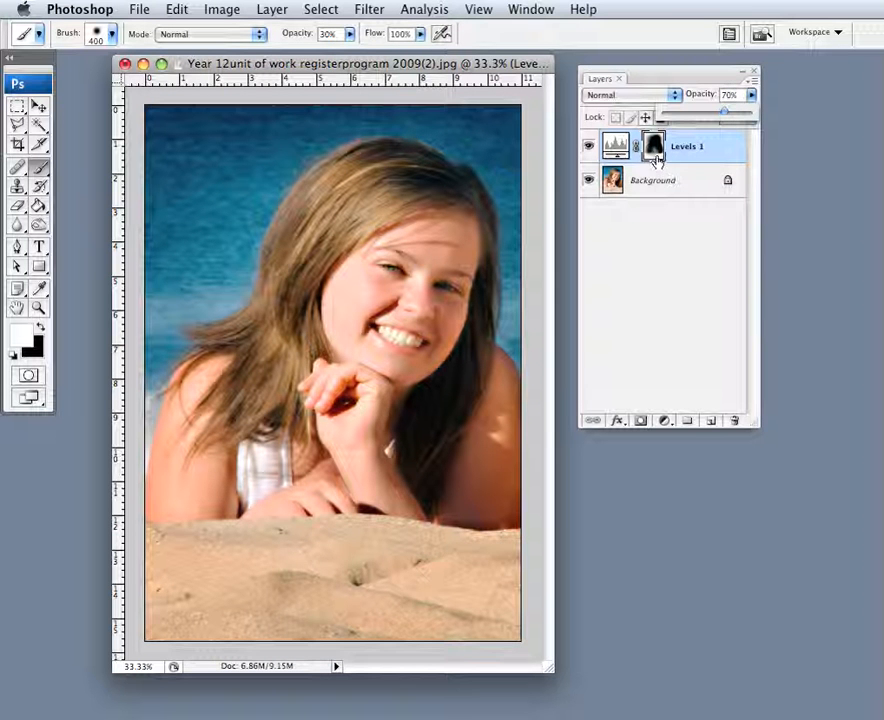
left_click_drag(655, 163, 720, 179)
left_click(753, 81)
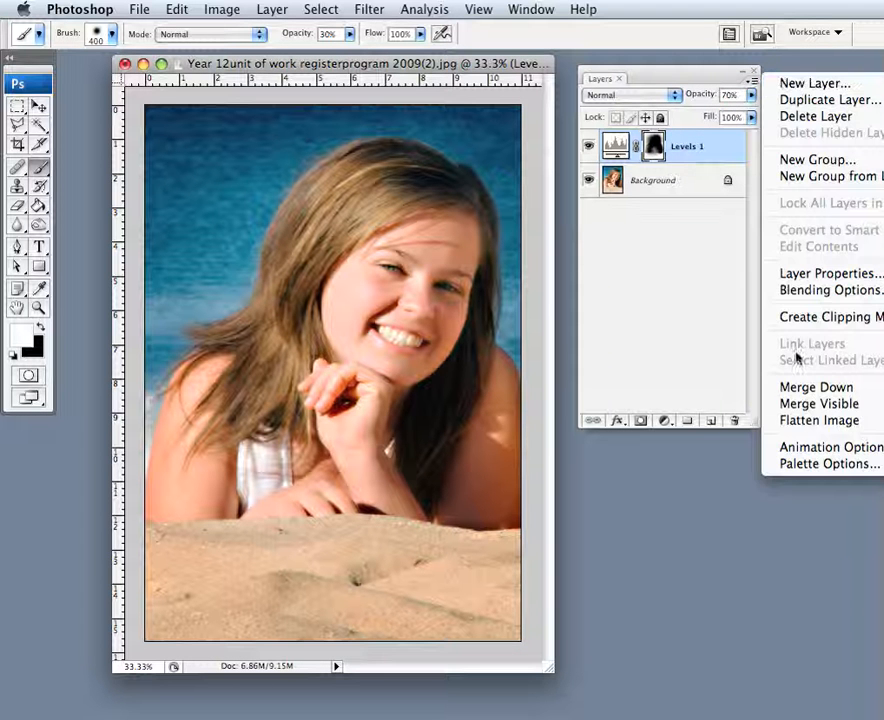
left_click(800, 419)
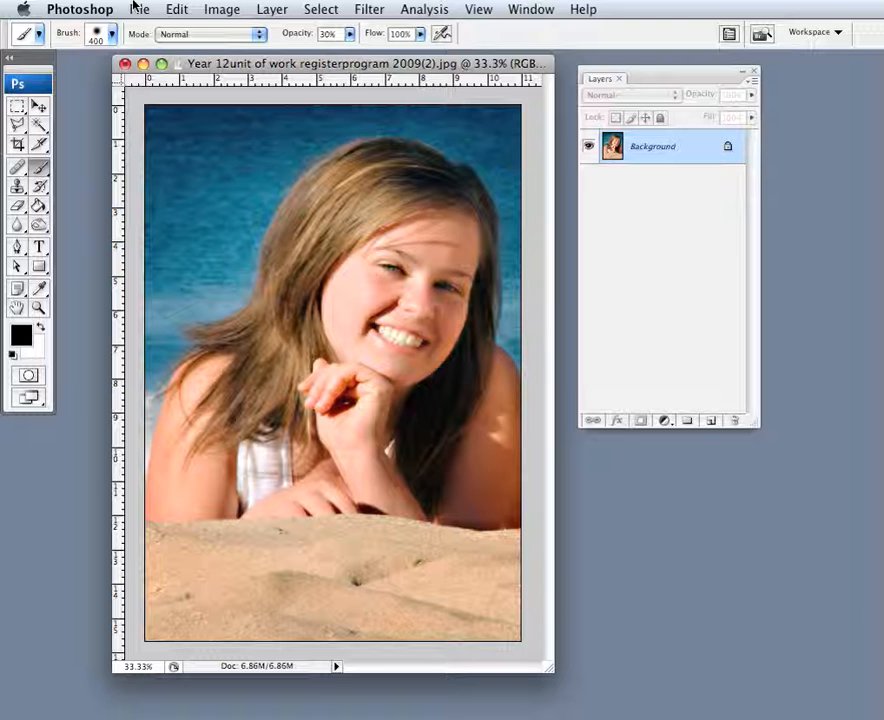